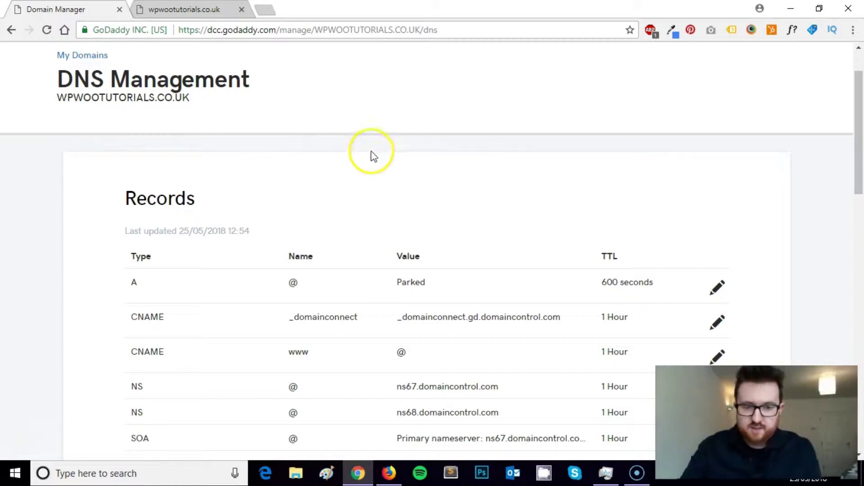
Step: Scroll down to the WPWOOTUTORIALS.CO.UK Records table showing the @ A record set to Parked
scroll(401, 170, down, 1)
scroll(406, 164, up, 1)
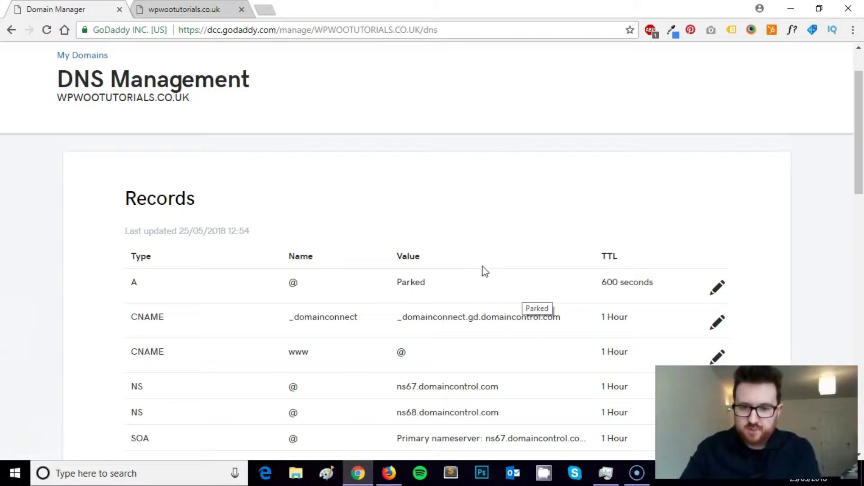
click(485, 224)
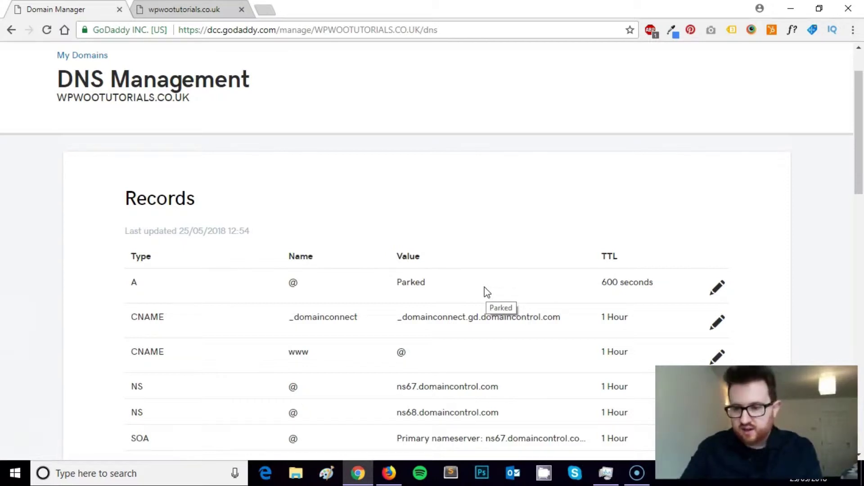
click(479, 276)
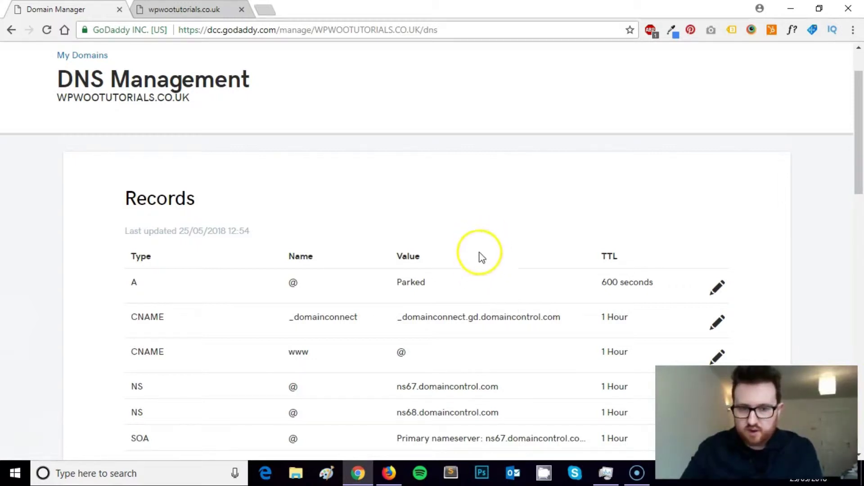
click(717, 289)
Step: Open the @ A record for editing and select its Parked value in Points to
scroll(487, 289, down, 2)
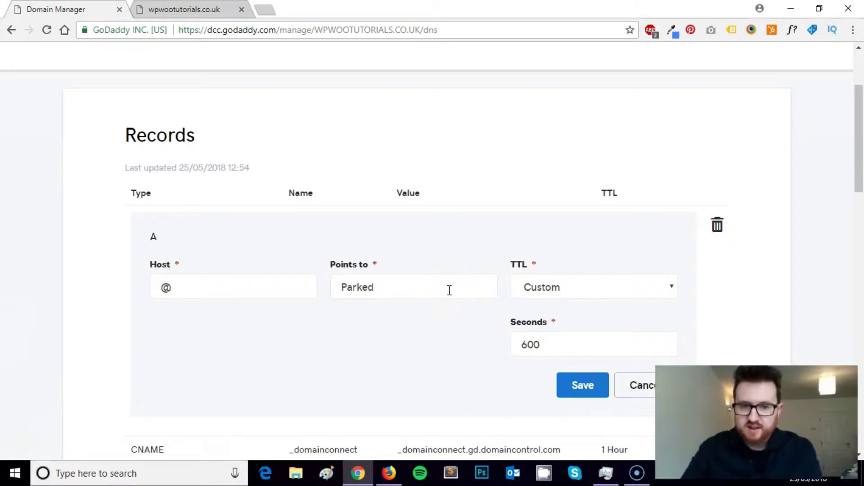
click(452, 288)
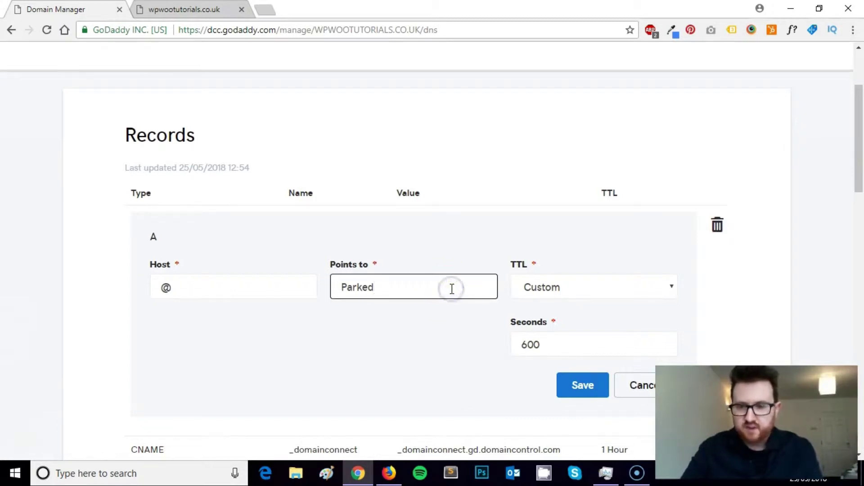
drag(451, 288, 314, 270)
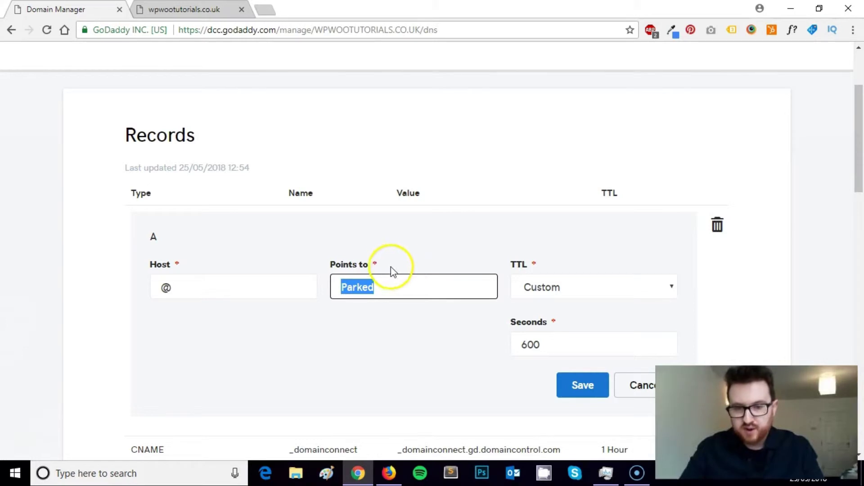
scroll(400, 271, up, 3)
scroll(400, 273, down, 3)
click(401, 285)
double_click(405, 282)
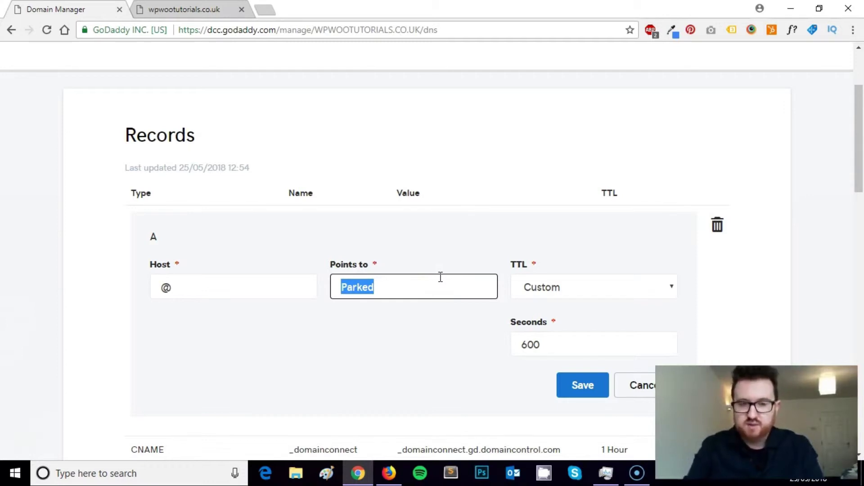
Step: Replace Parked with 12.345.789.1 in the A record's Points to field
text(12.)
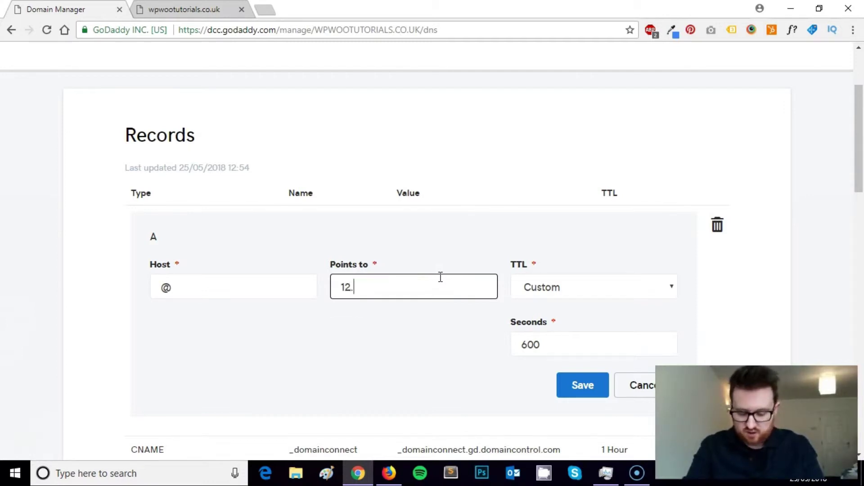
text(345)
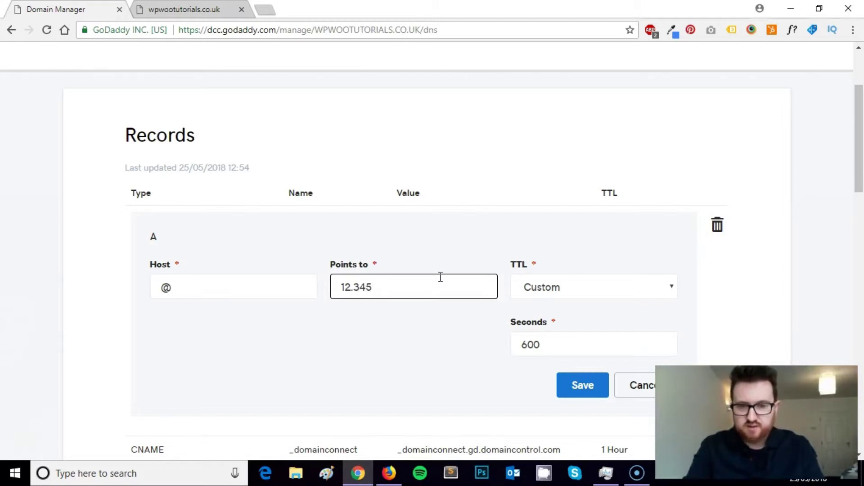
text(.789)
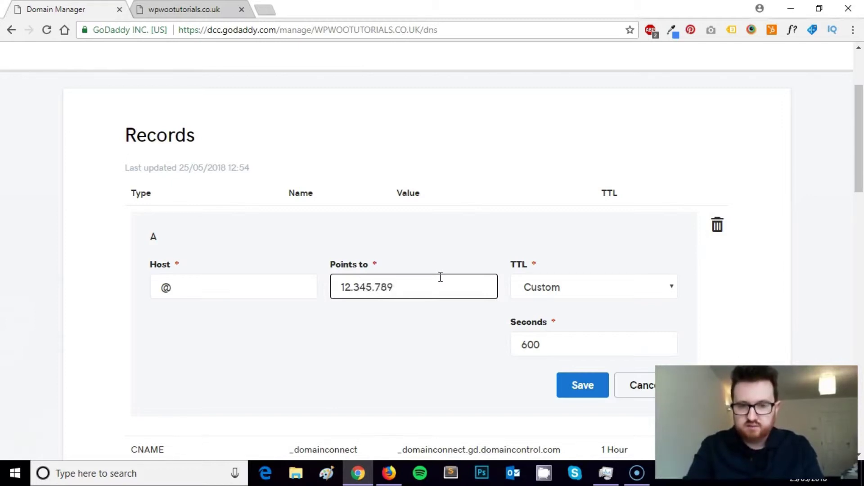
text(.1)
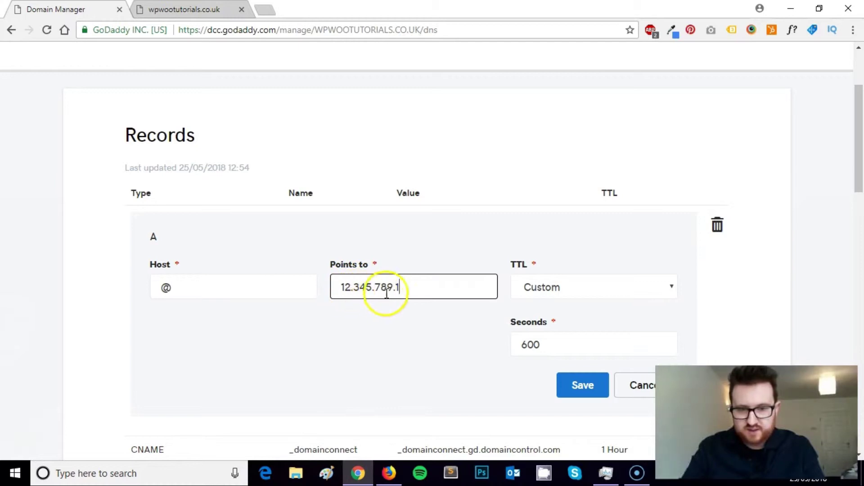
scroll(495, 252, down, 2)
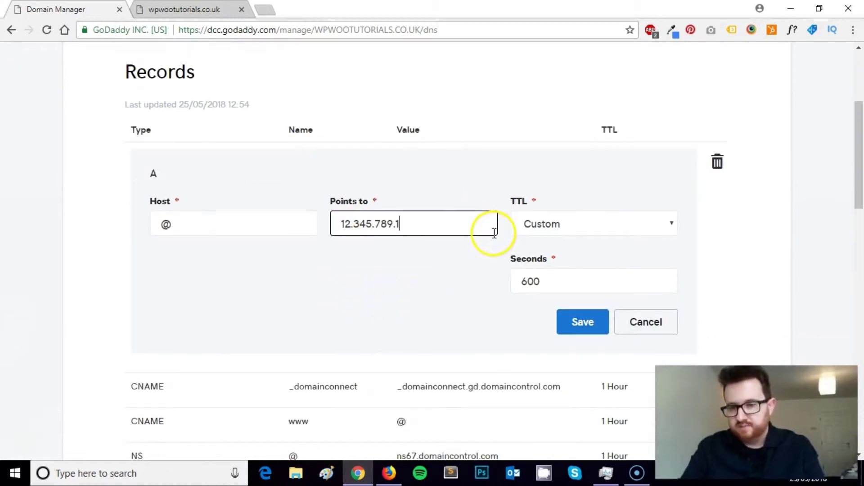
scroll(529, 228, up, 2)
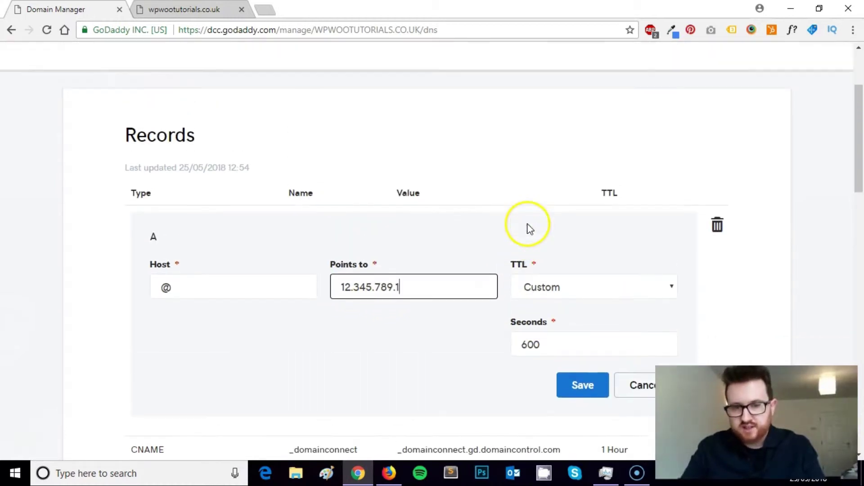
scroll(550, 235, down, 2)
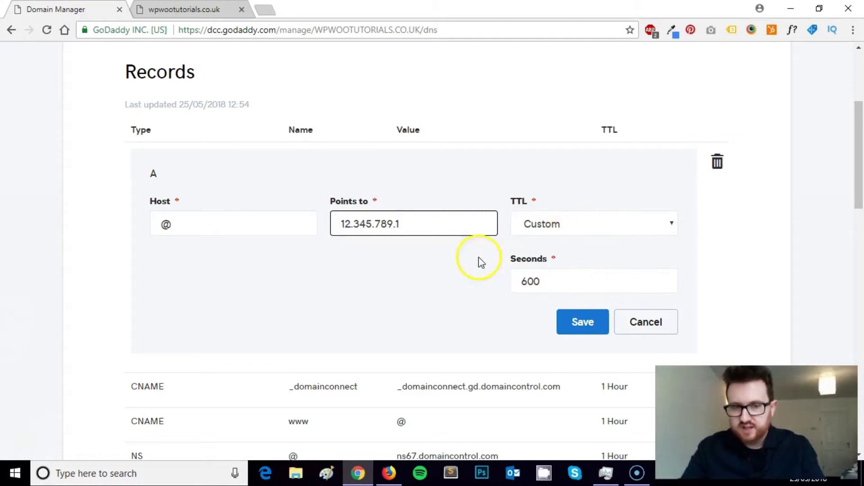
scroll(450, 255, up, 1)
scroll(449, 256, down, 1)
scroll(450, 256, up, 1)
scroll(449, 256, down, 1)
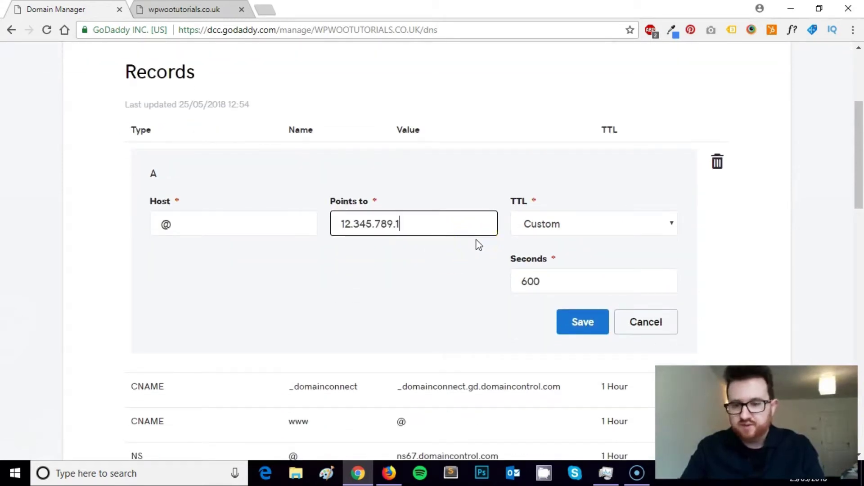
scroll(478, 226, up, 2)
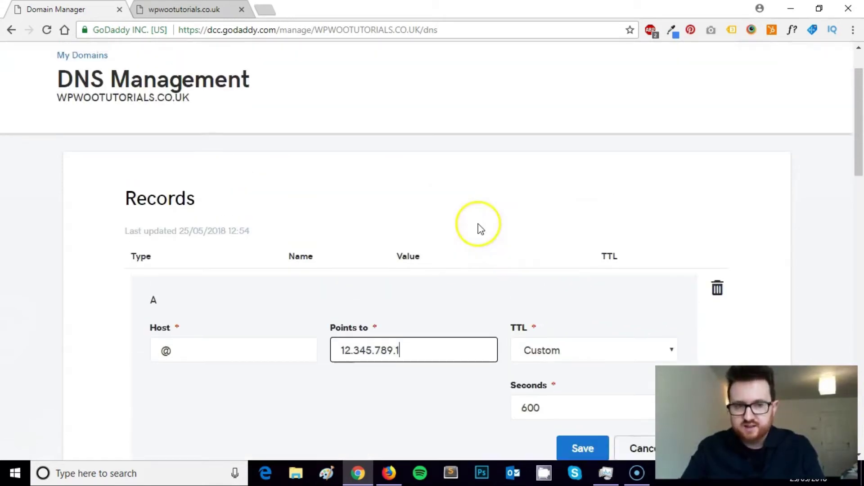
scroll(478, 226, down, 2)
scroll(478, 225, up, 1)
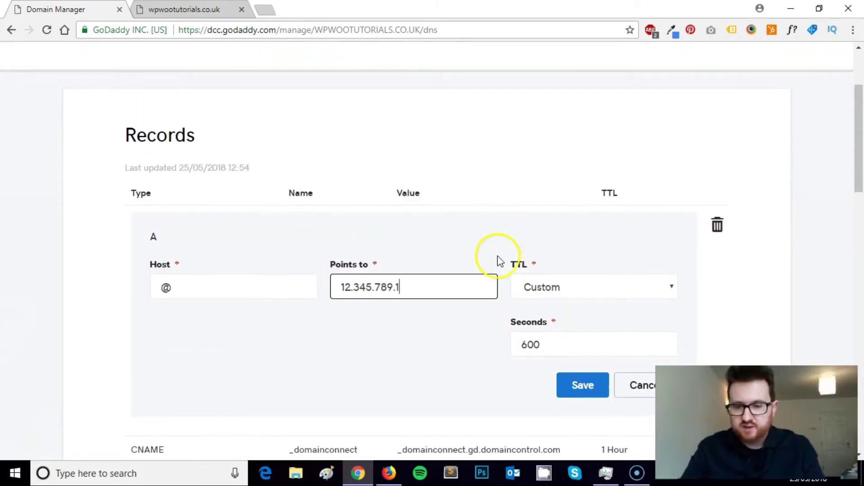
scroll(511, 242, down, 1)
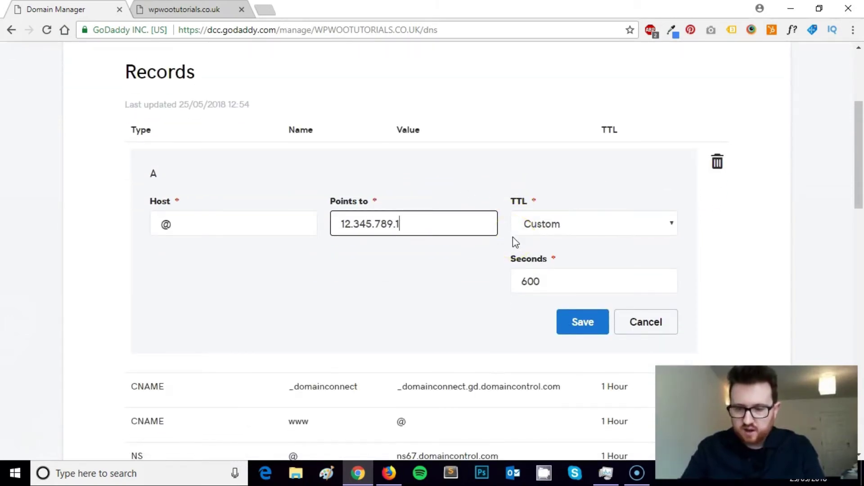
scroll(514, 238, up, 1)
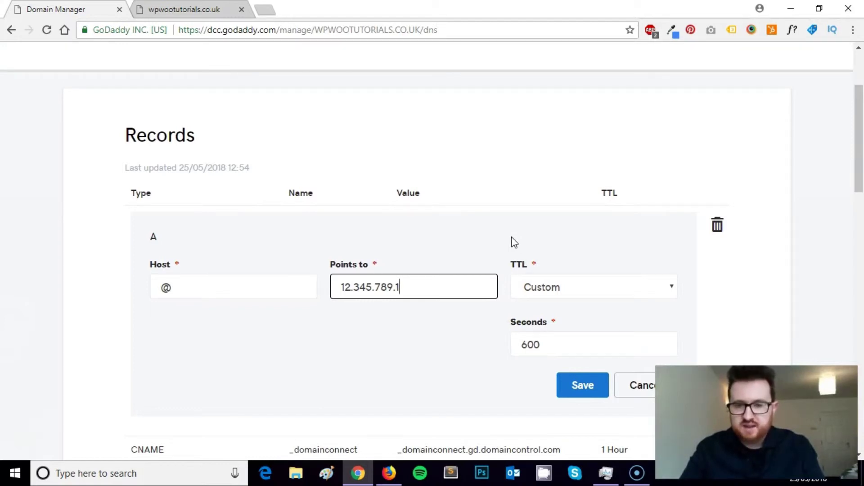
scroll(495, 252, up, 2)
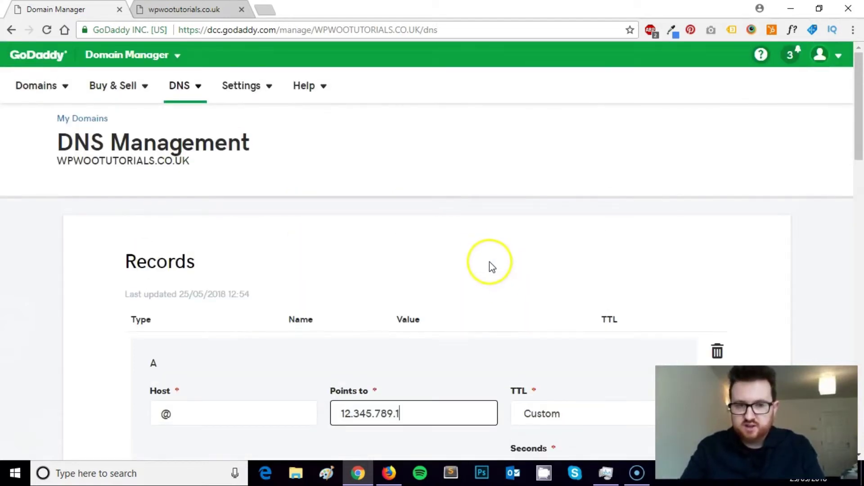
scroll(490, 261, down, 1)
scroll(486, 256, up, 1)
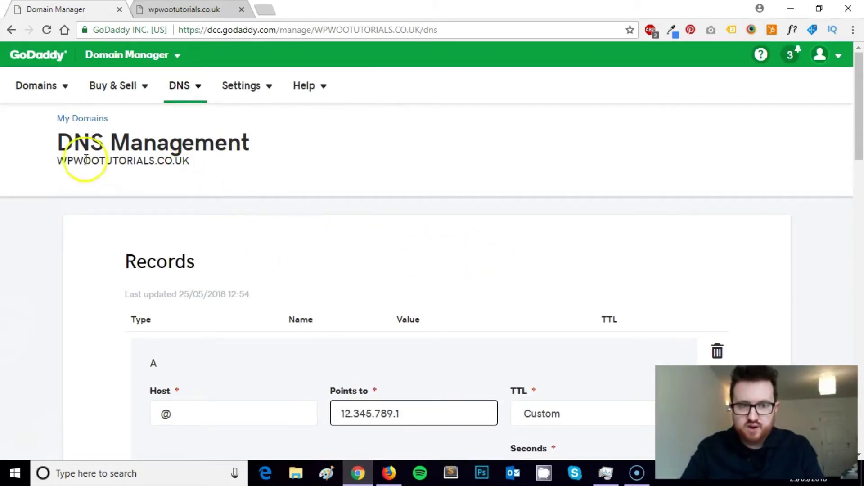
drag(57, 157, 189, 163)
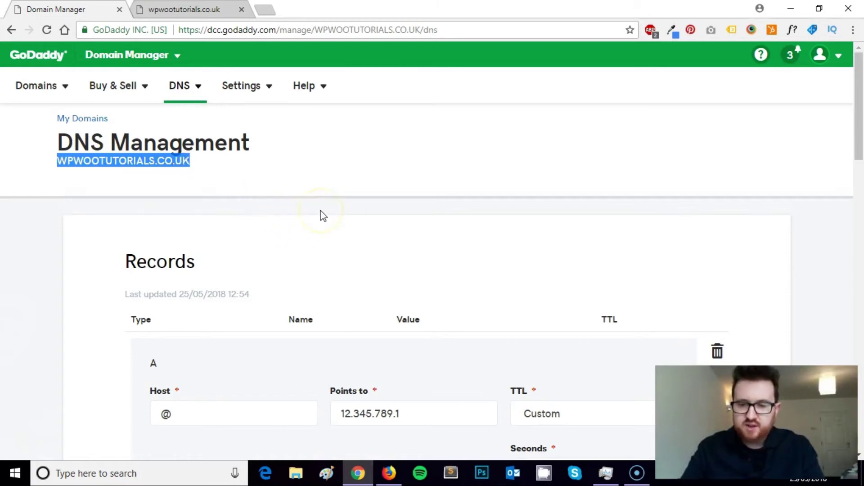
click(344, 210)
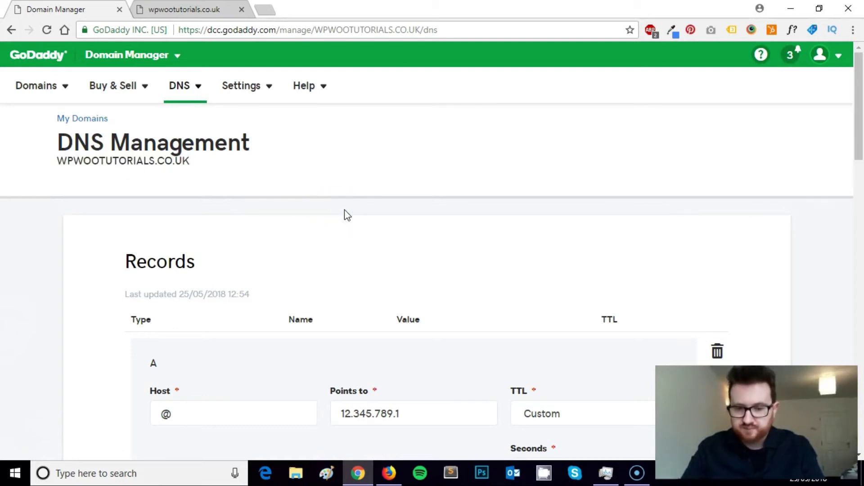
scroll(346, 216, down, 2)
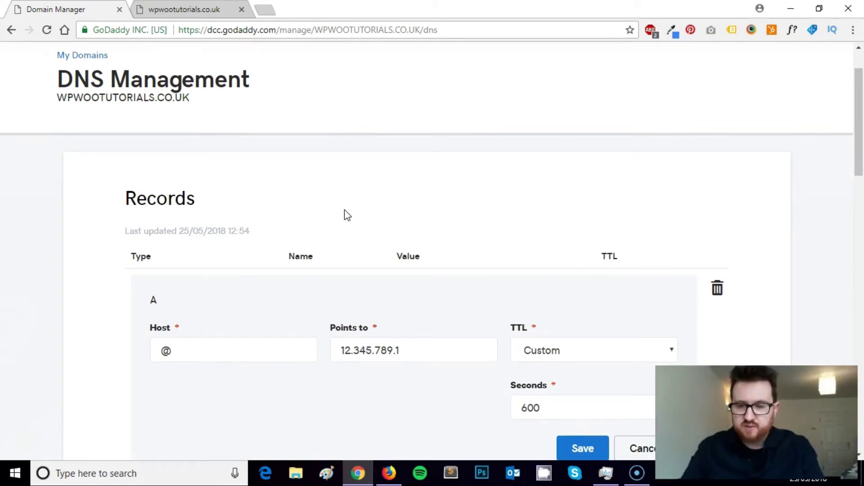
scroll(347, 214, up, 2)
scroll(347, 215, down, 2)
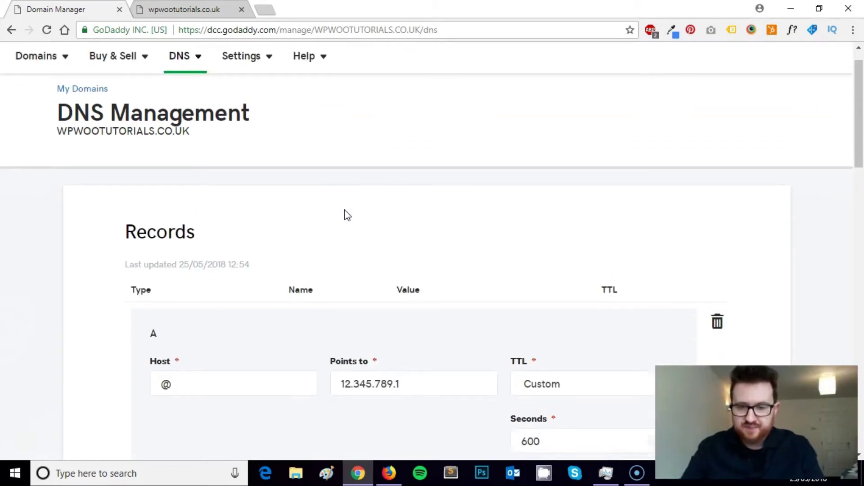
scroll(347, 215, up, 2)
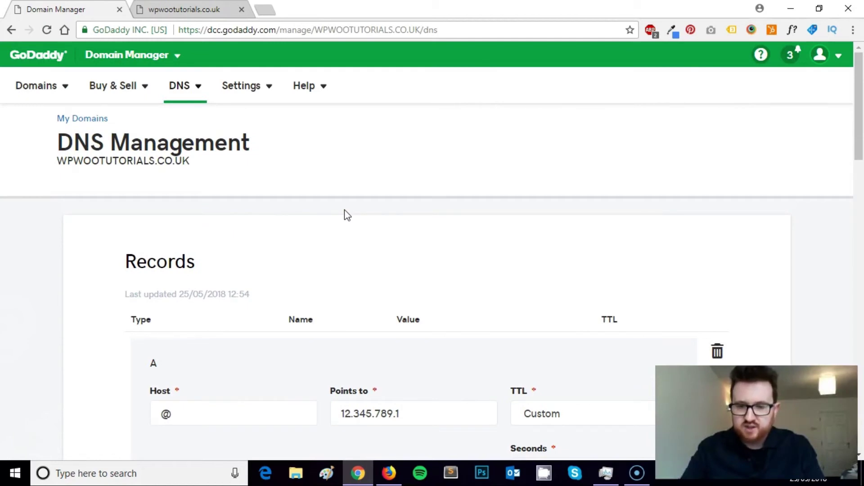
scroll(347, 215, down, 4)
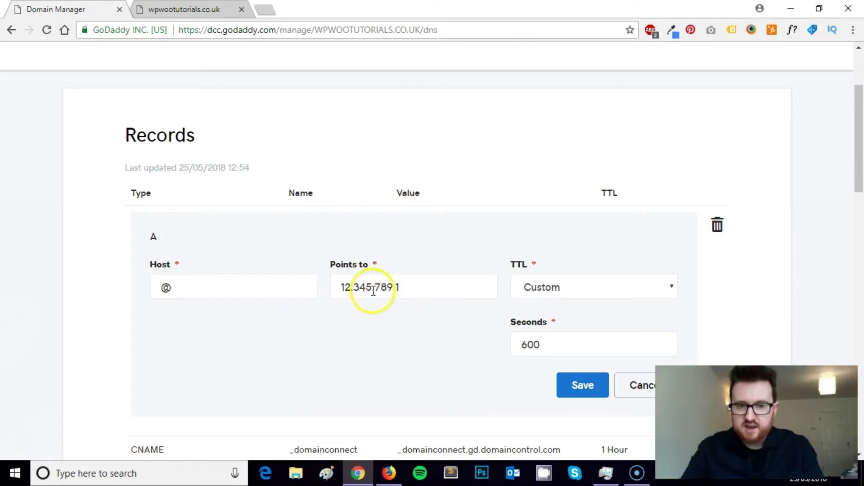
scroll(479, 312, up, 2)
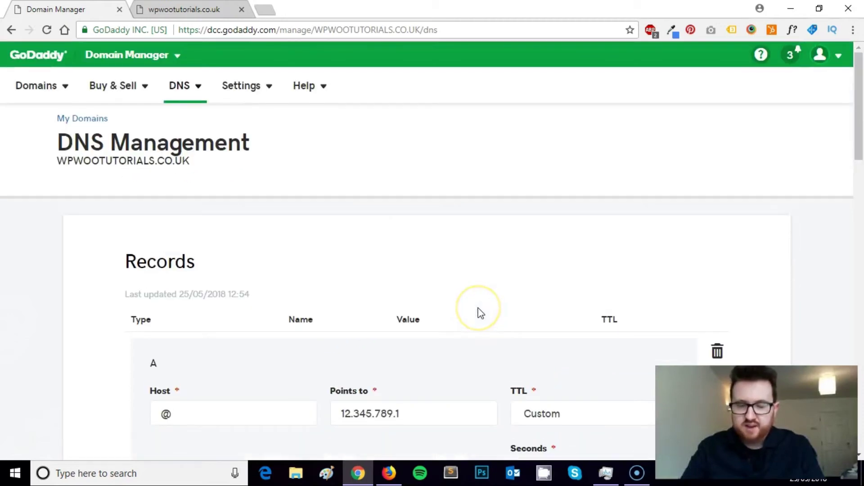
scroll(477, 268, up, 2)
scroll(477, 268, down, 4)
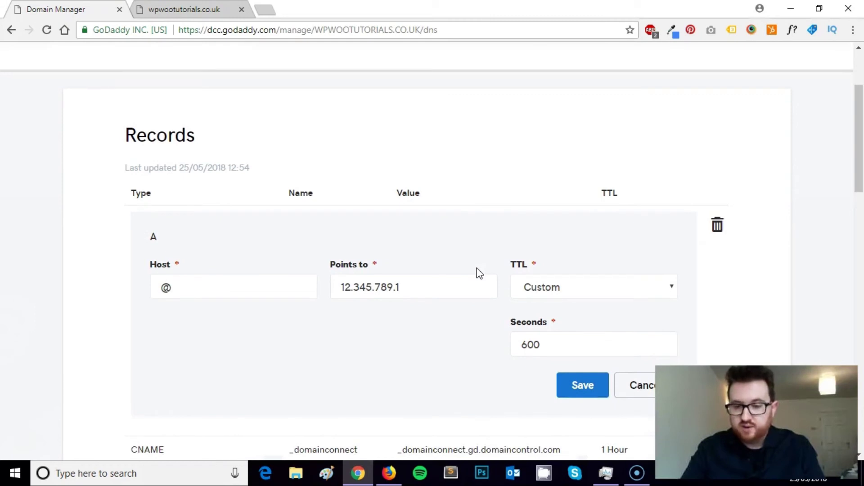
scroll(369, 284, up, 4)
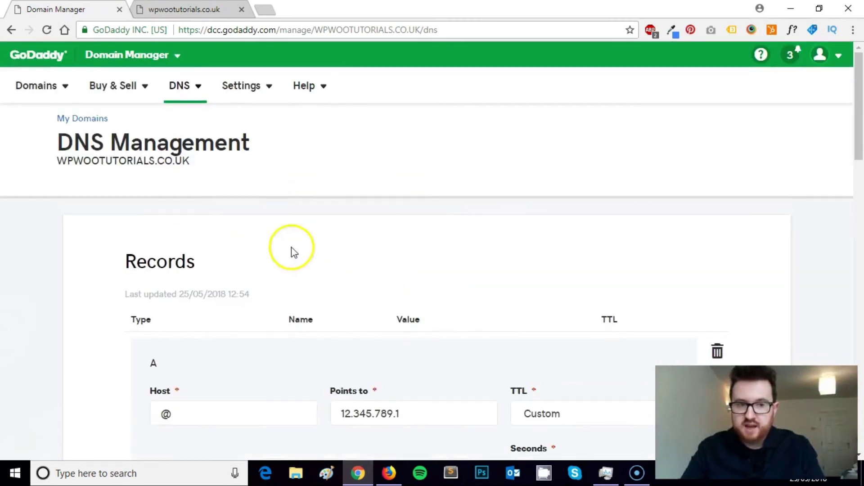
drag(195, 166, 57, 162)
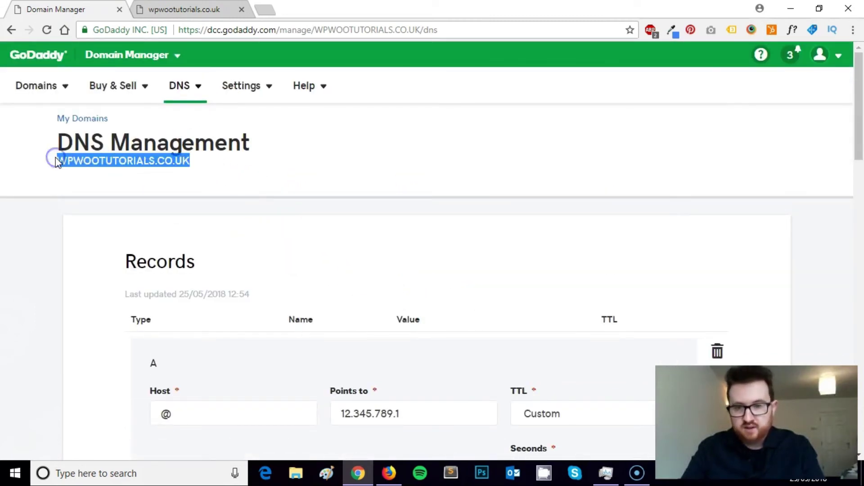
drag(73, 166, 498, 274)
scroll(496, 268, down, 3)
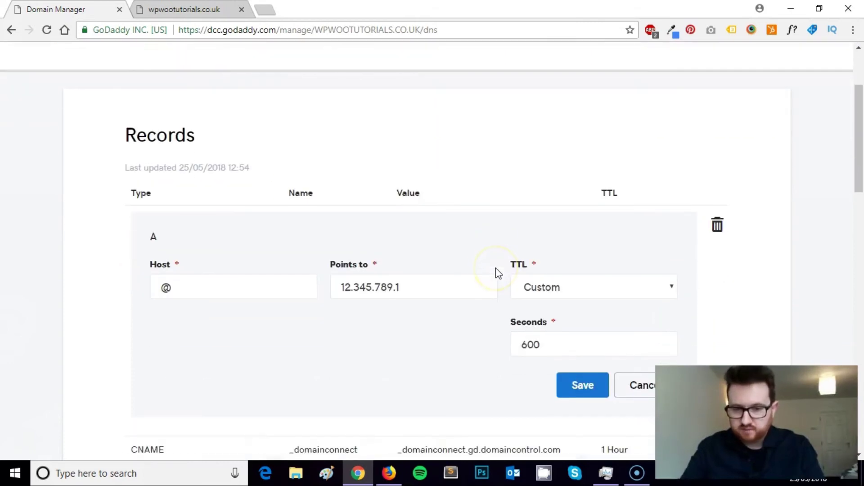
scroll(453, 266, up, 2)
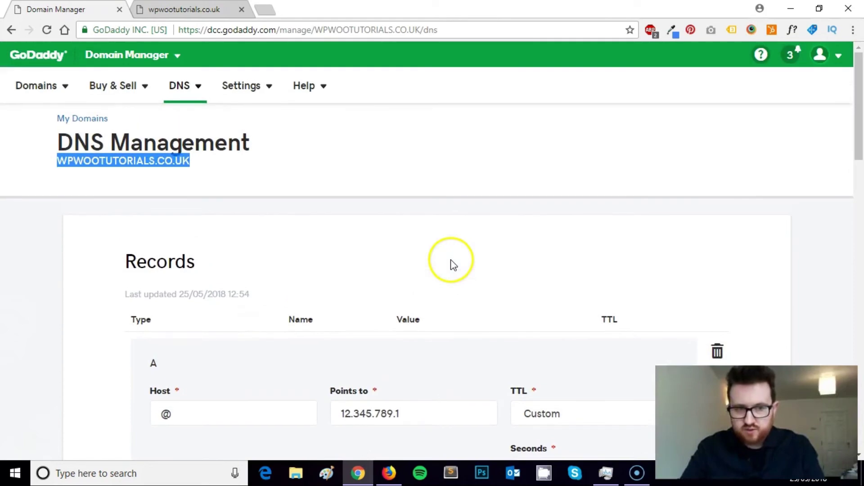
scroll(483, 212, down, 1)
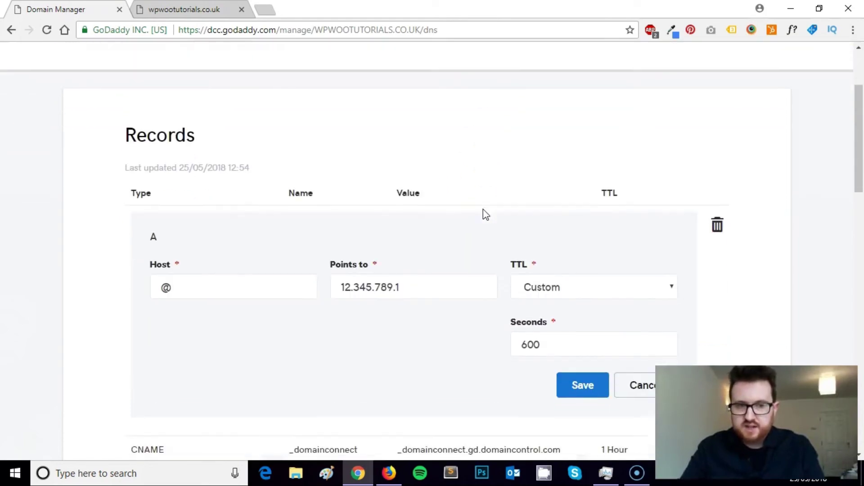
scroll(483, 213, up, 1)
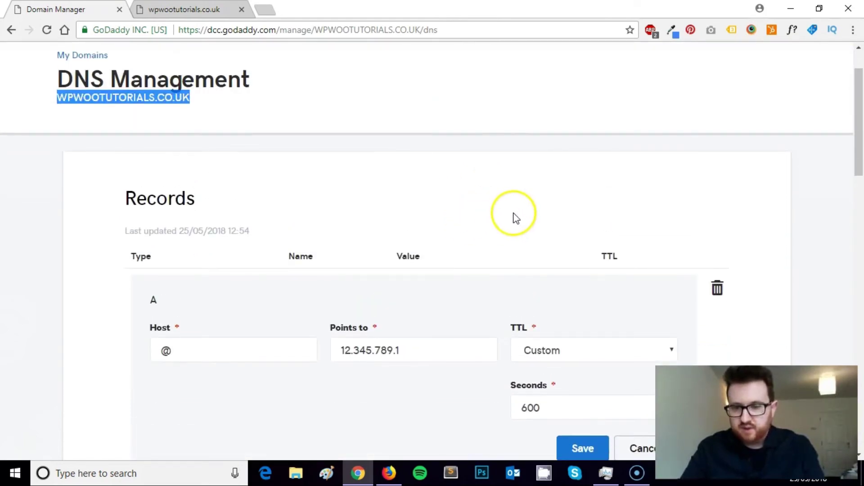
scroll(513, 218, down, 3)
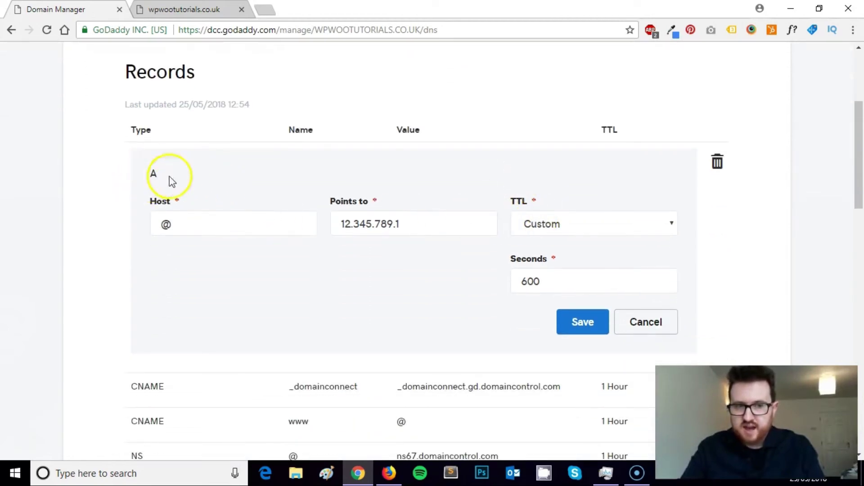
scroll(168, 295, down, 4)
scroll(155, 270, up, 3)
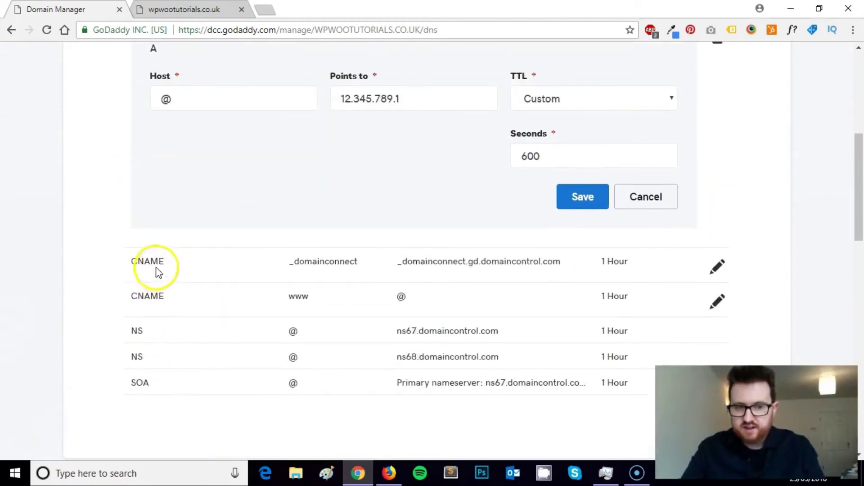
scroll(220, 264, down, 1)
scroll(288, 273, up, 3)
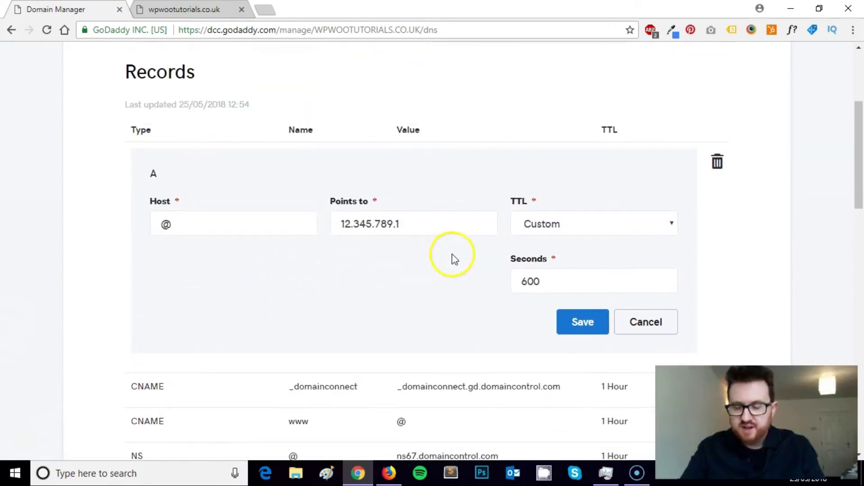